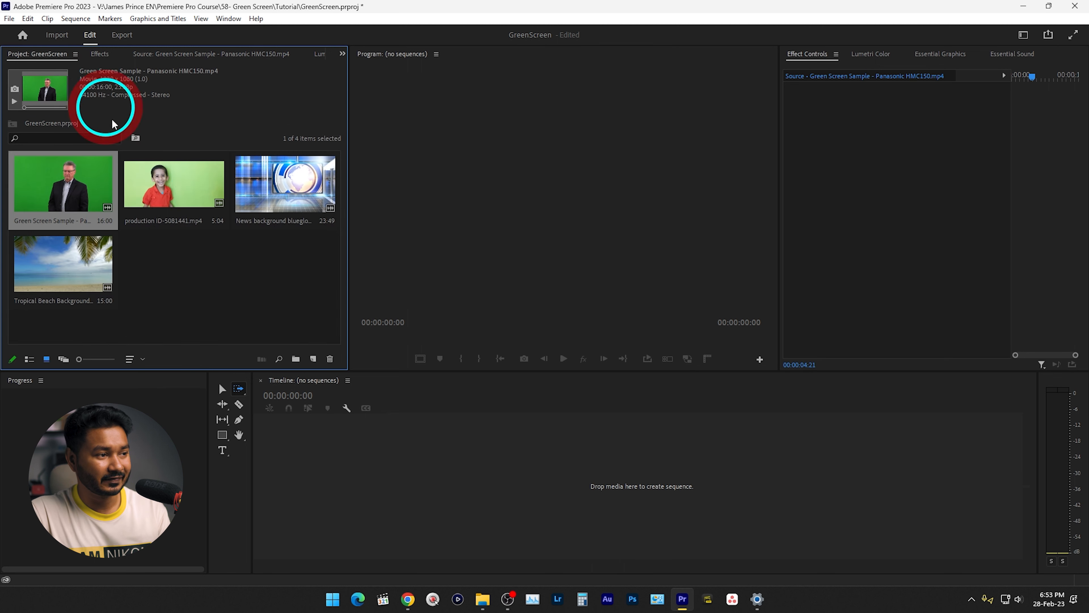
Preview the production ID-5081441.mp4 clip and scrub through it to about 00:00:04:00
{"action": "double_click", "coordinate": [146, 184]}
{"action": "left_click_drag", "start_coordinate": [82, 339], "coordinate": [195, 337]}
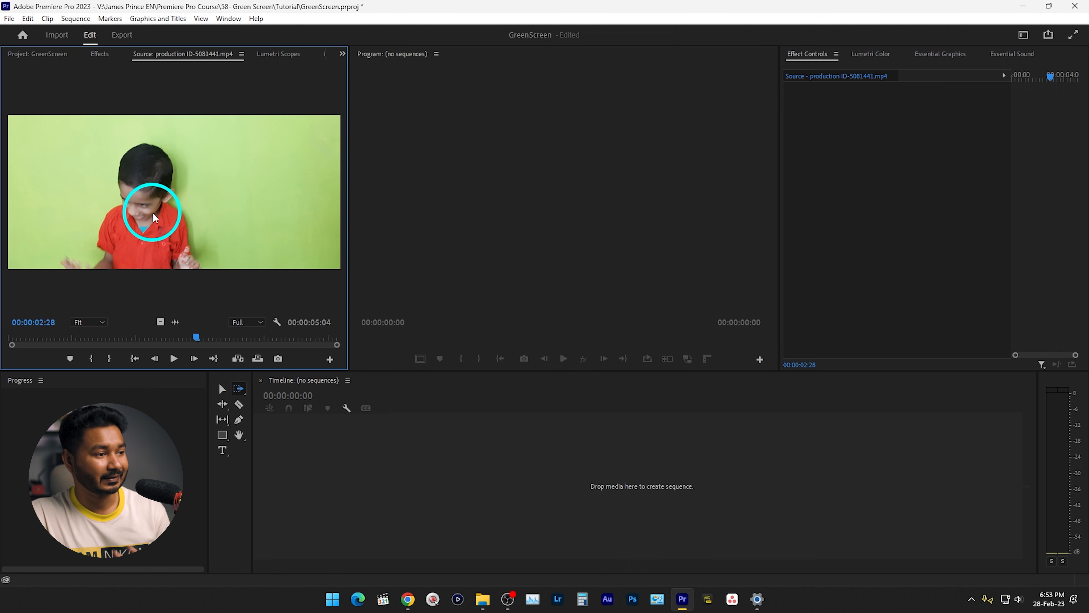
{"action": "left_click", "coordinate": [238, 340]}
{"action": "left_click_drag", "start_coordinate": [239, 339], "coordinate": [263, 339]}
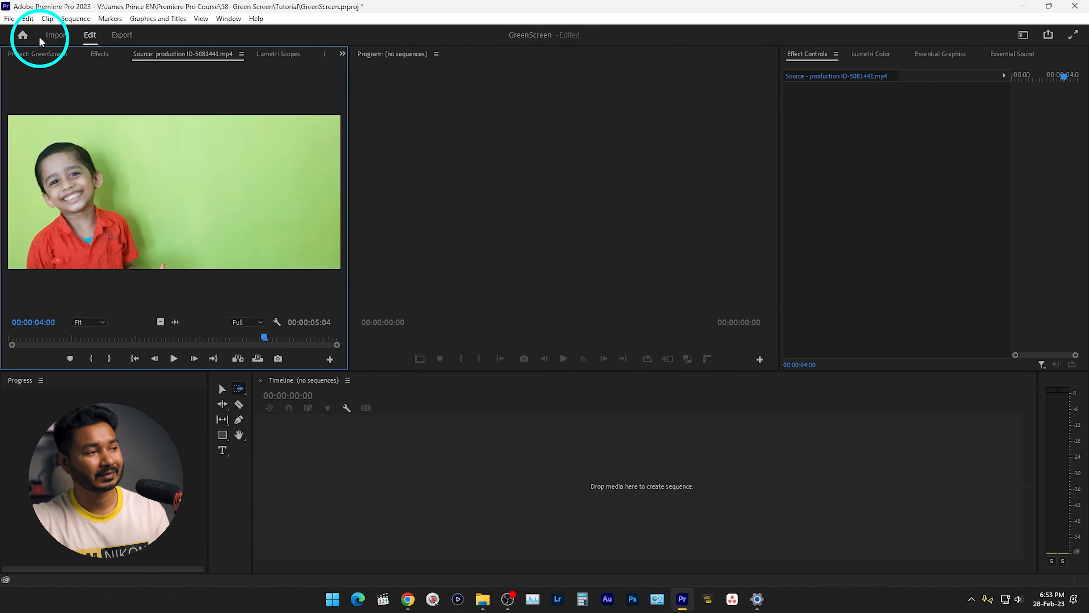
Create a new sequence named GreenScreen from the Digital SLR 1080p preset DSLR 1080p24
{"action": "left_click", "coordinate": [38, 54]}
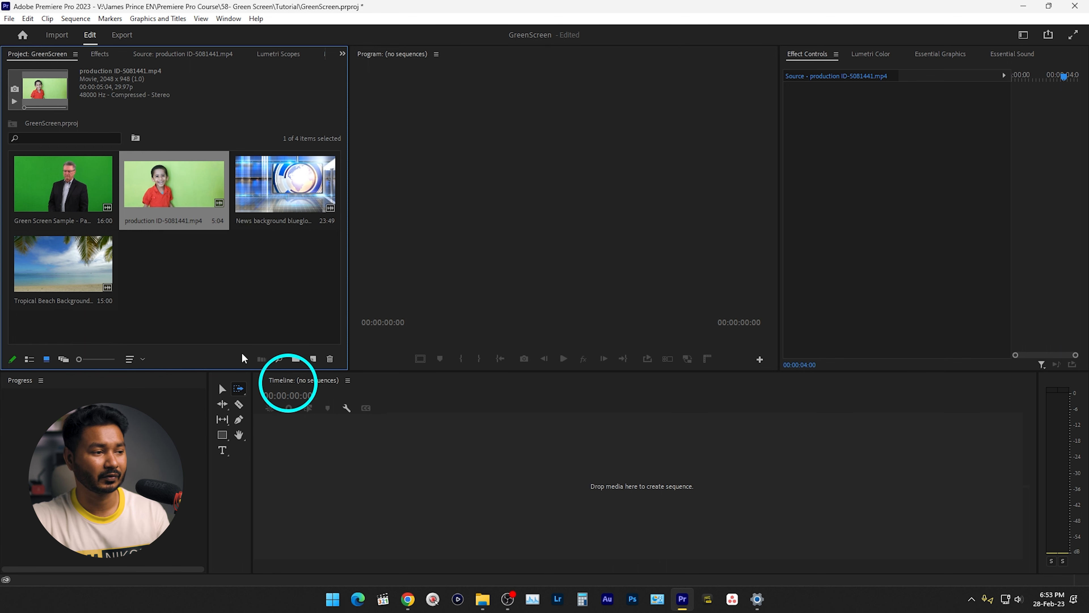
{"action": "right_click", "coordinate": [185, 297]}
{"action": "mouse_move", "coordinate": [275, 347]}
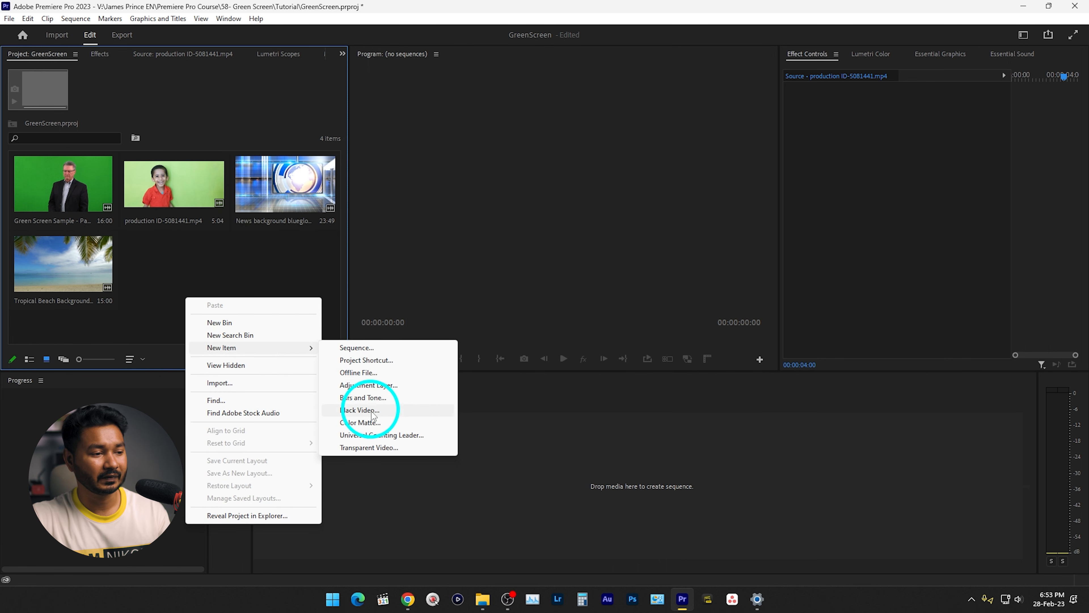
{"action": "left_click", "coordinate": [362, 349]}
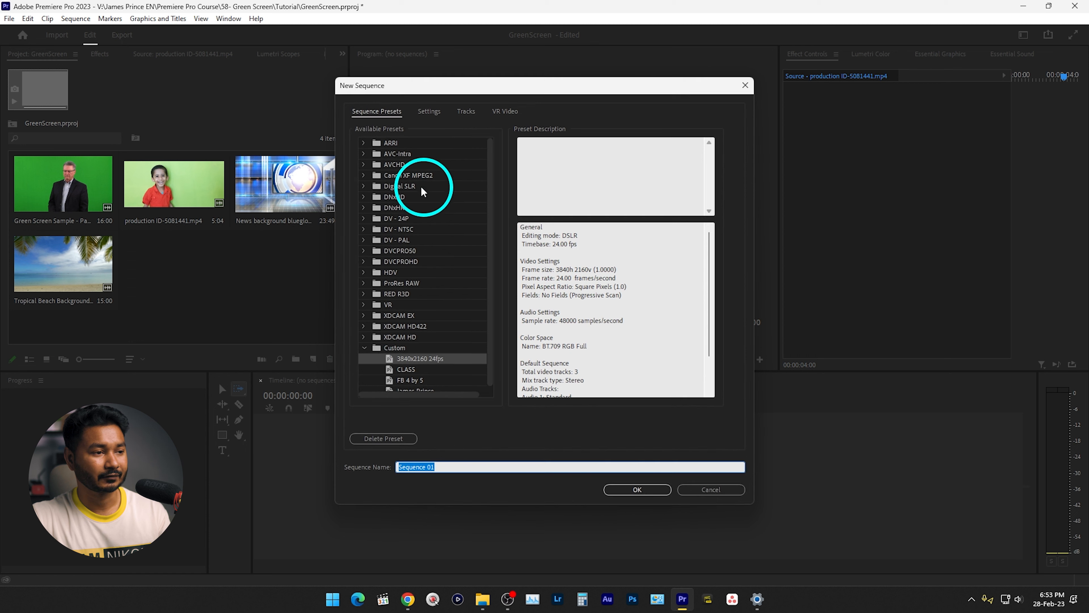
{"action": "left_click", "coordinate": [365, 186]}
{"action": "left_click", "coordinate": [377, 196]}
{"action": "left_click", "coordinate": [432, 207]}
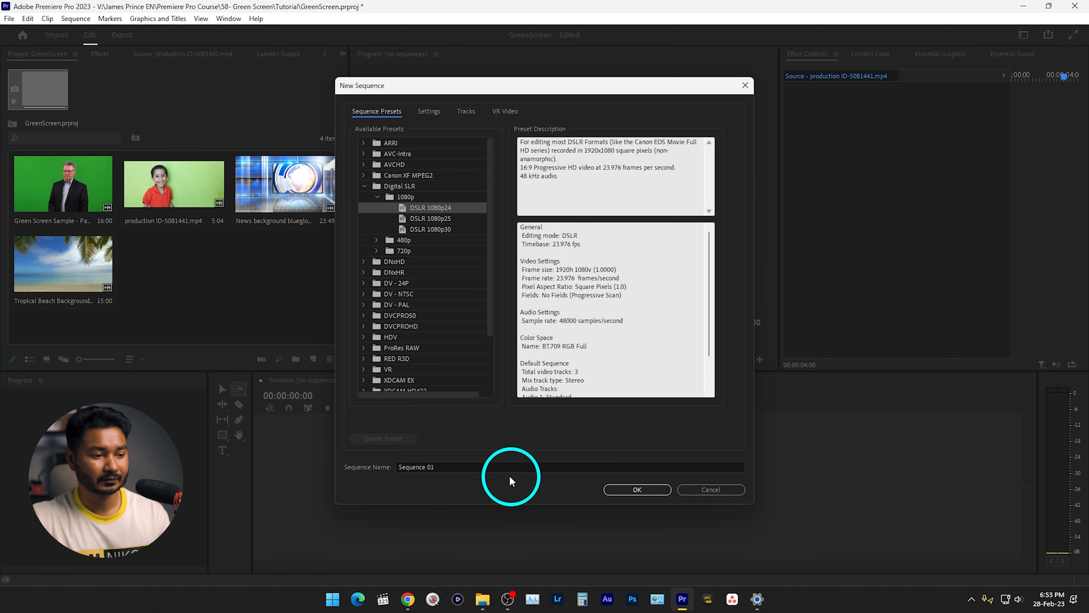
{"action": "left_click", "coordinate": [373, 463]}
{"action": "type", "text": "Gre"}
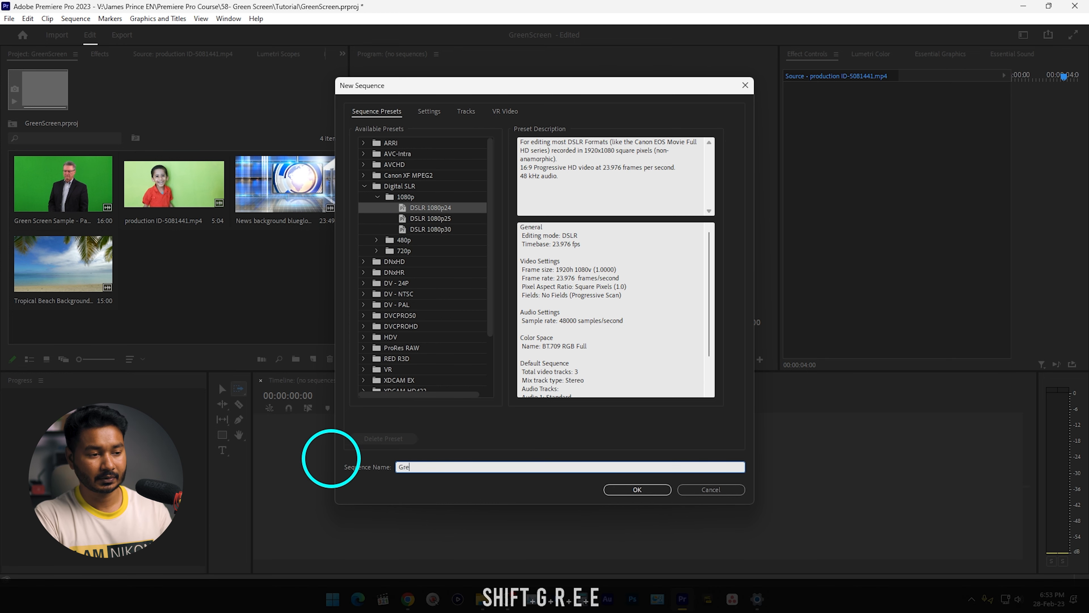
{"action": "type", "text": "enScreen"}
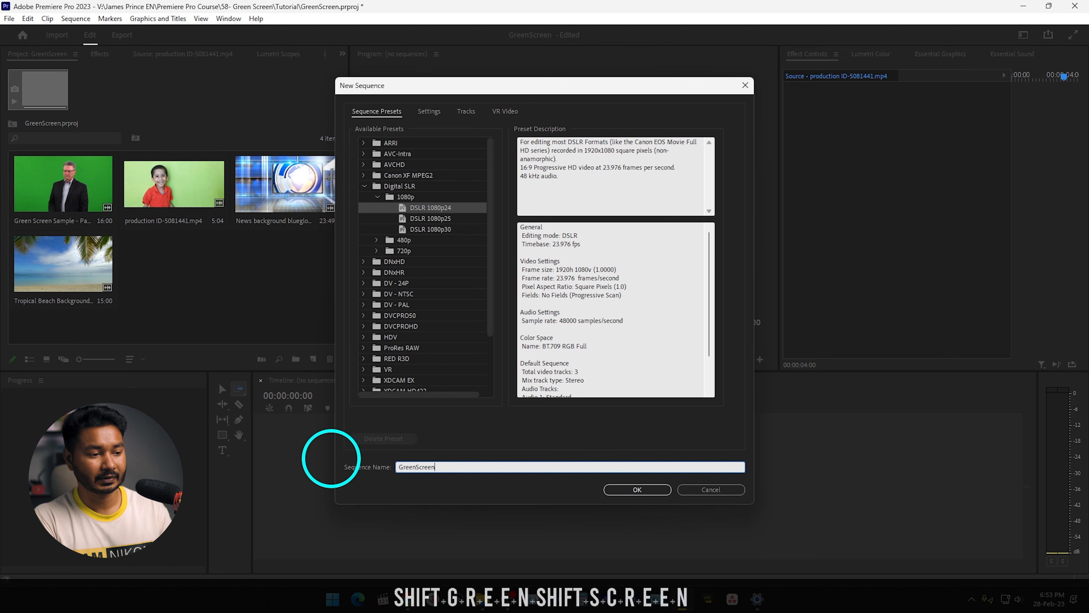
{"action": "left_click", "coordinate": [637, 489]}
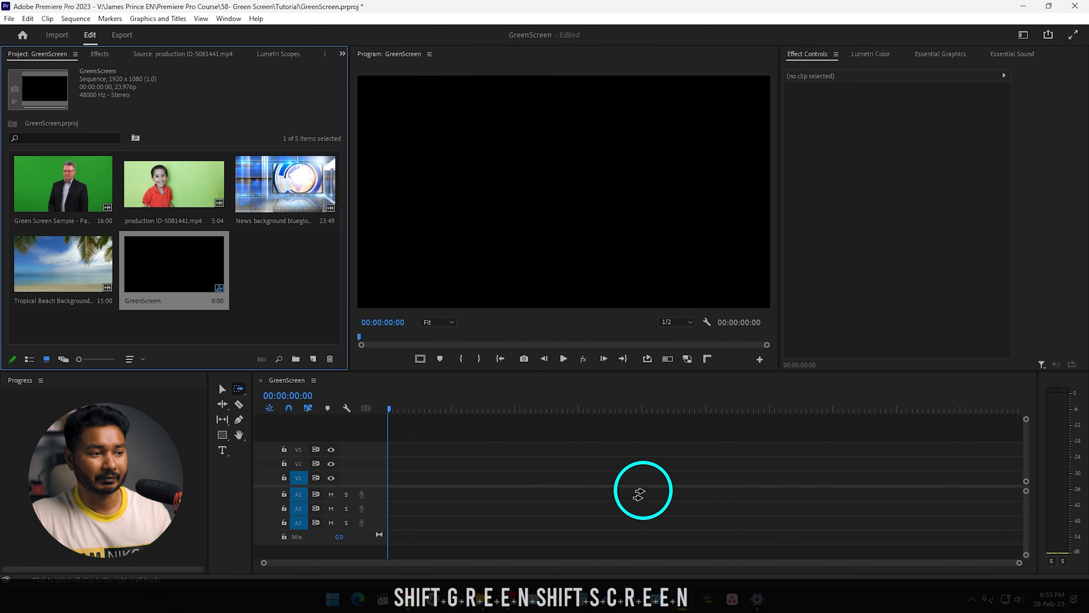
Place the Green Screen Sample clip at the start of track V1, keeping the existing sequence settings
{"action": "left_click_drag", "start_coordinate": [65, 186], "coordinate": [388, 494]}
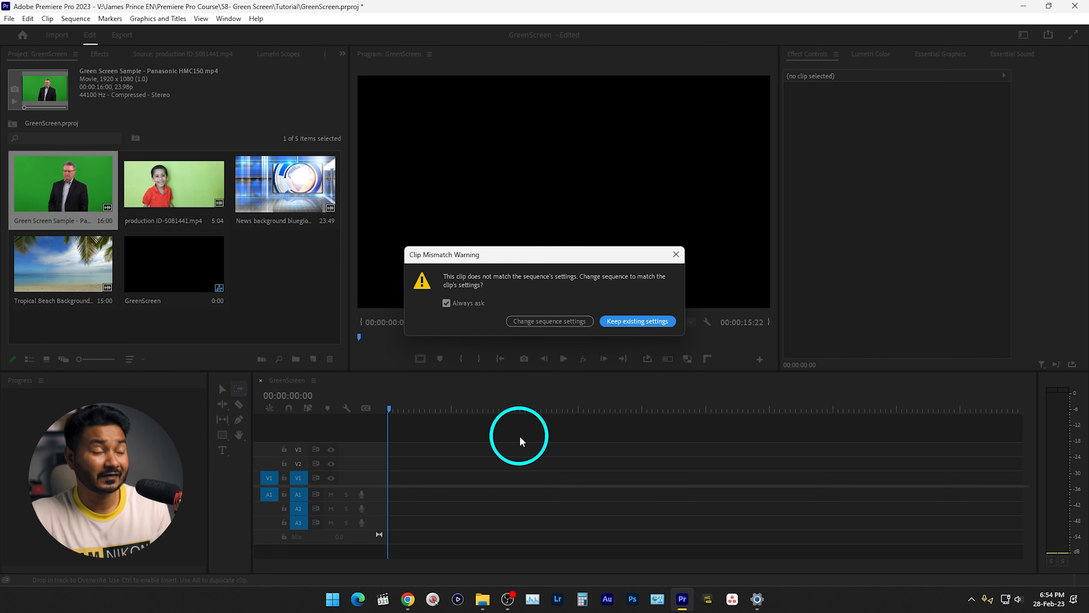
{"action": "left_click", "coordinate": [639, 322]}
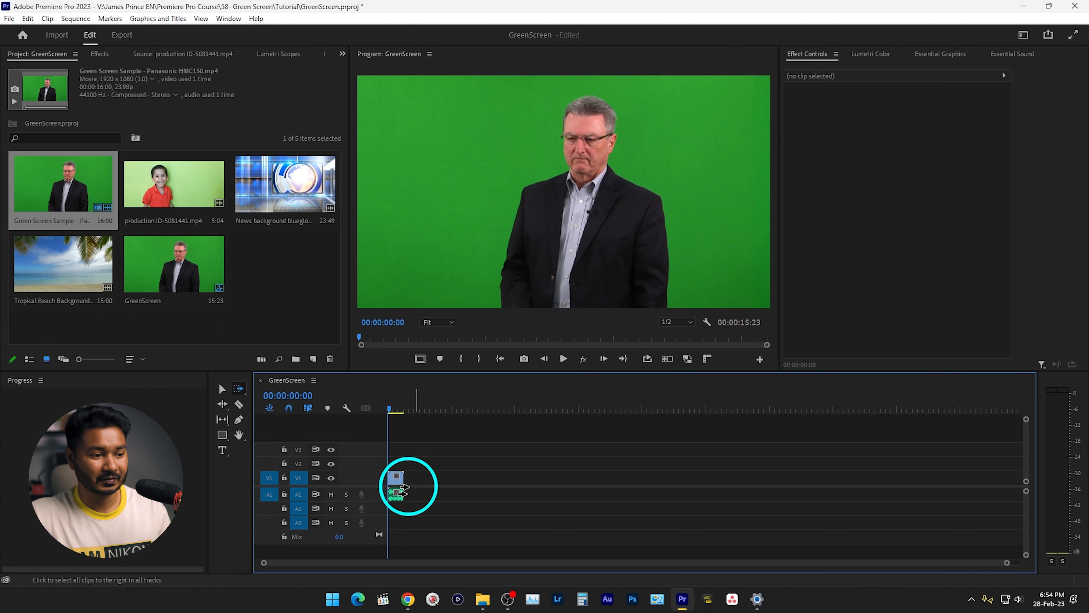
{"action": "key", "text": "alt"}
{"action": "scroll", "coordinate": [412, 485], "scroll_direction": "up", "scroll_amount": 3}
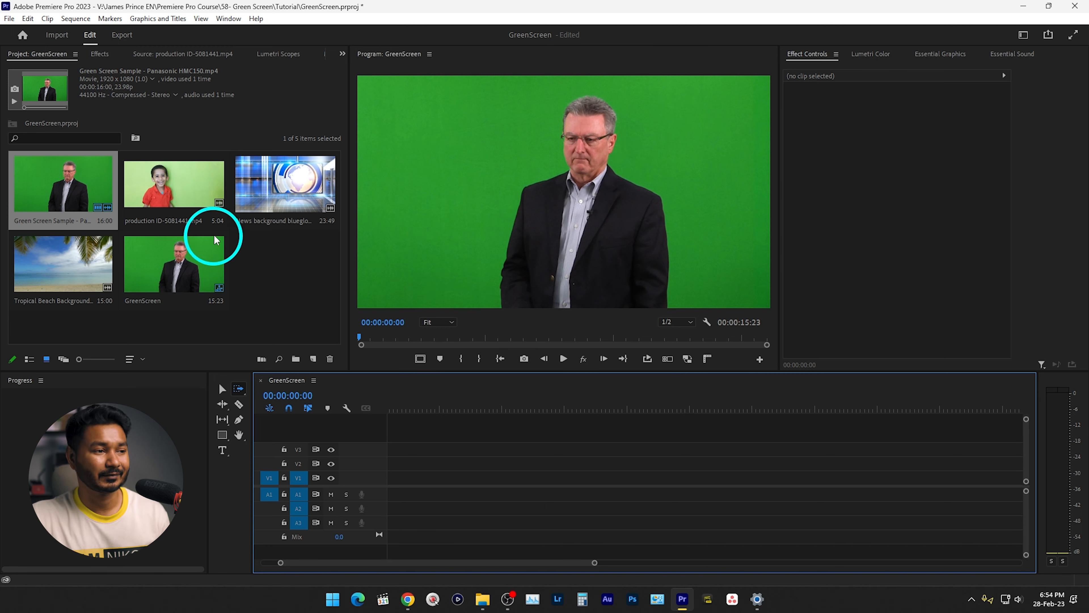
Preview the News background blueglobe and Tropical Beach Background clips, and return to the project media
{"action": "double_click", "coordinate": [250, 192]}
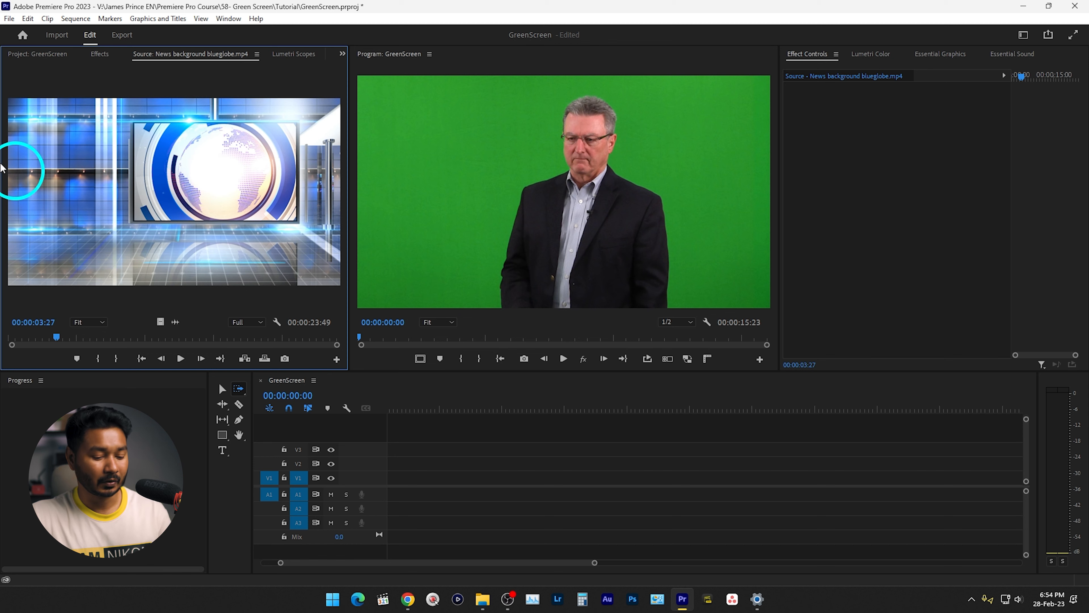
{"action": "left_click", "coordinate": [66, 63]}
{"action": "double_click", "coordinate": [59, 261]}
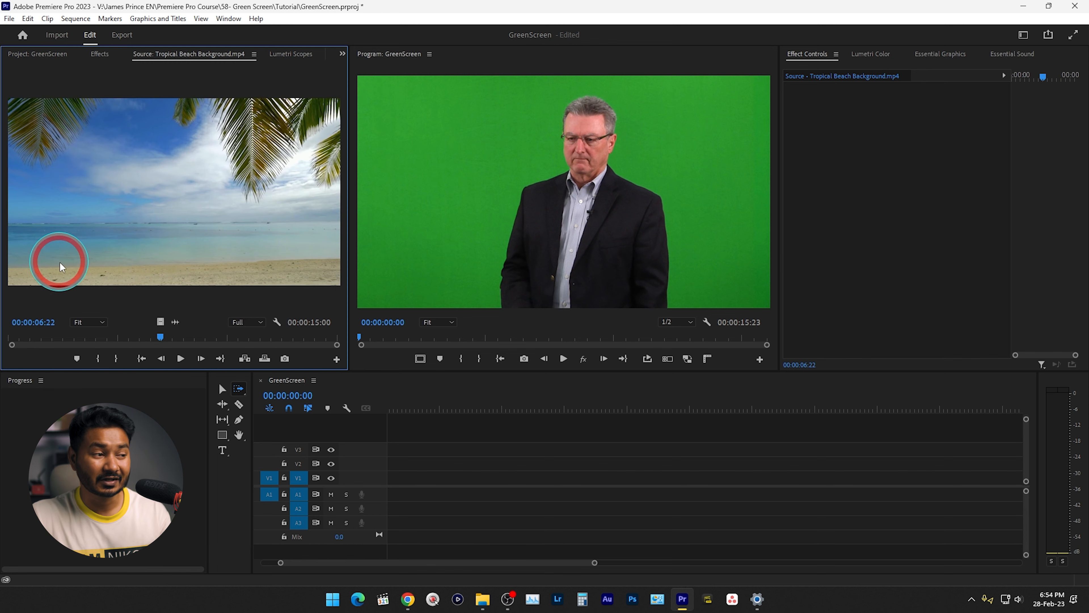
{"action": "left_click", "coordinate": [60, 54]}
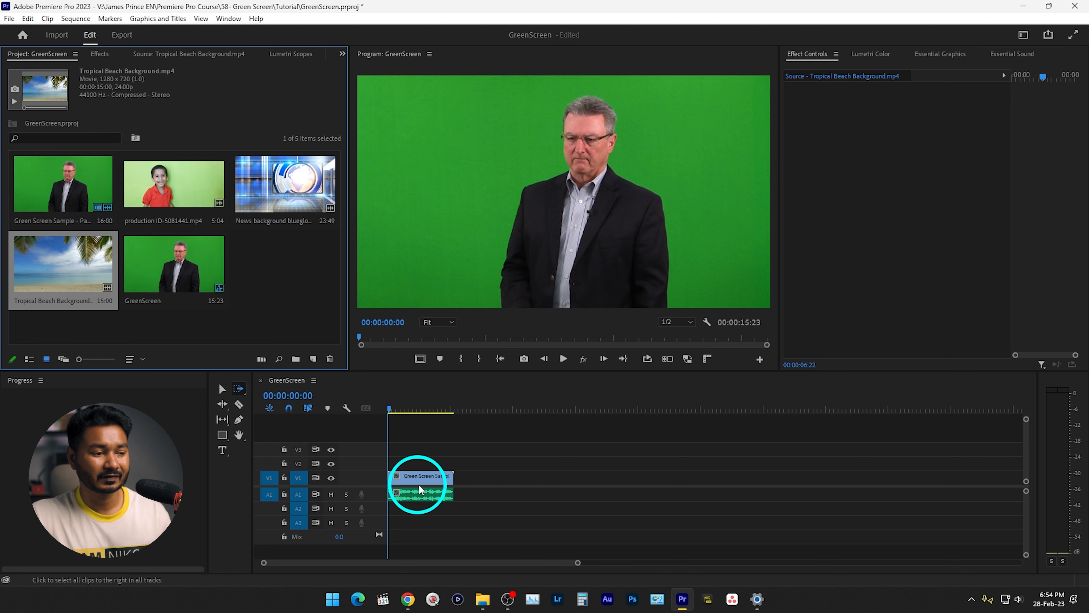
Apply the Color Key effect from the Keying video effects to the Green Screen Sample clip on V1
{"action": "left_click", "coordinate": [416, 478]}
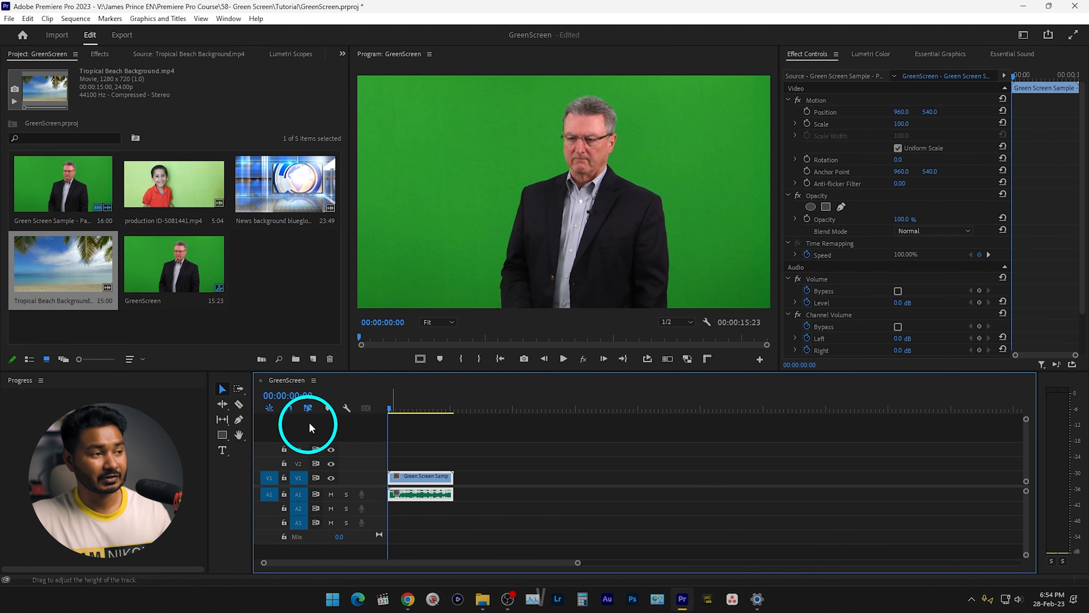
{"action": "key", "text": "v"}
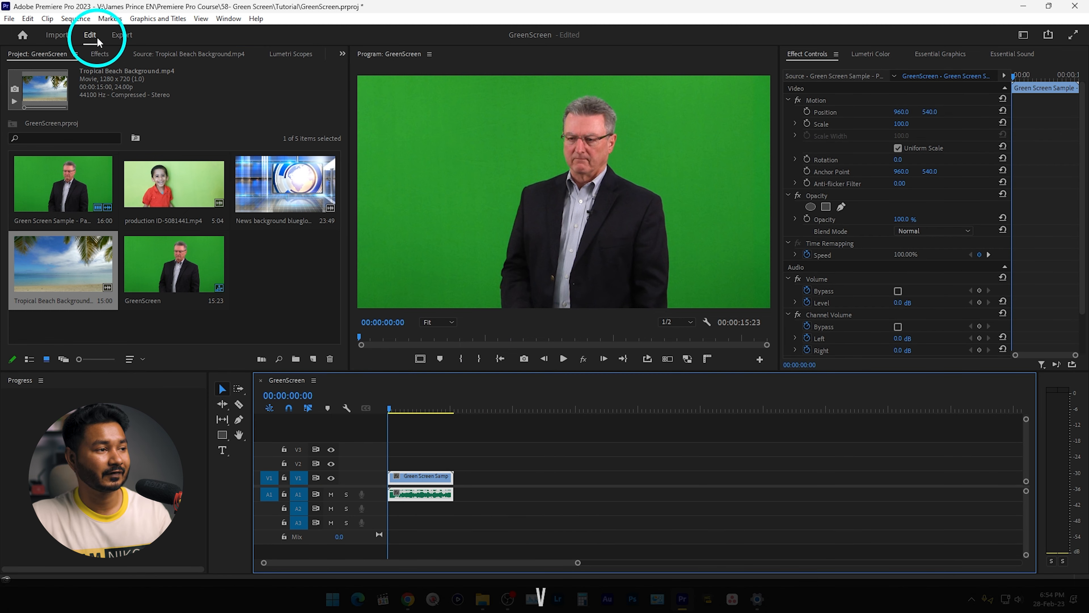
{"action": "left_click", "coordinate": [98, 55]}
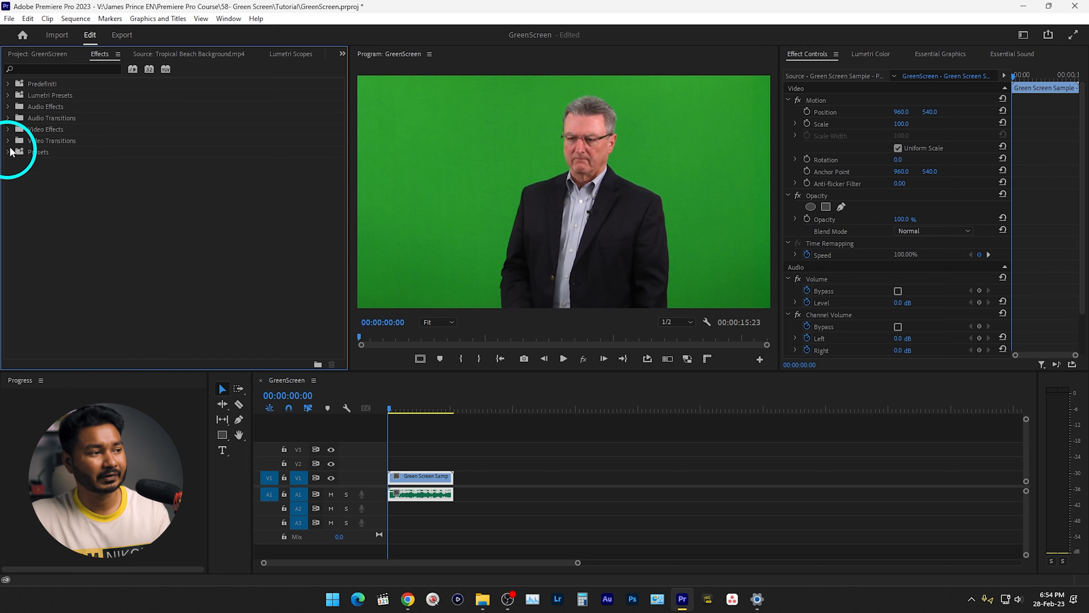
{"action": "left_click", "coordinate": [7, 130]}
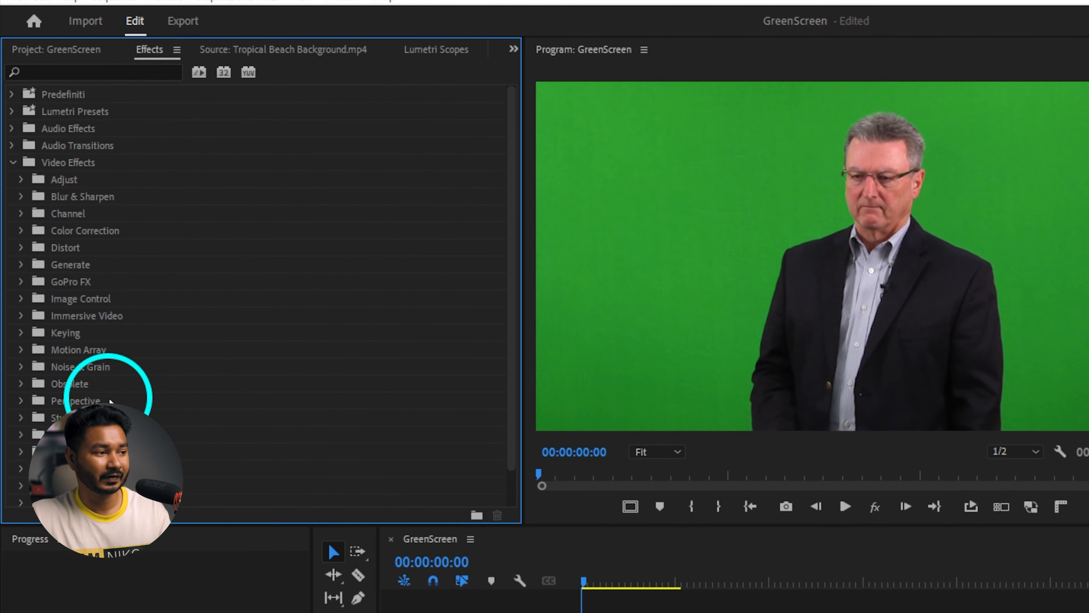
{"action": "left_click", "coordinate": [21, 331]}
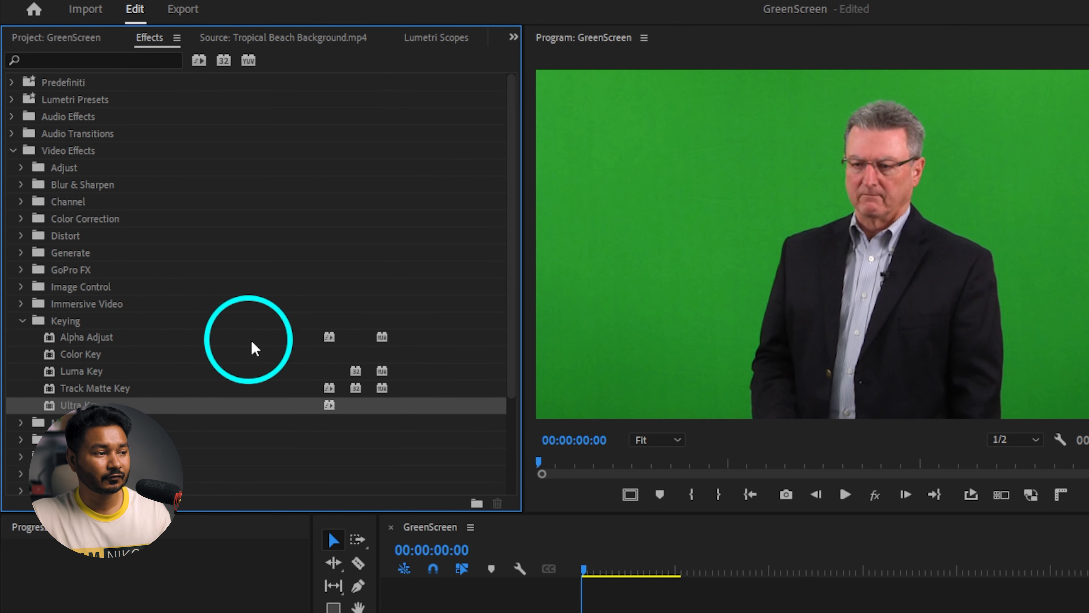
{"action": "left_click", "coordinate": [177, 356]}
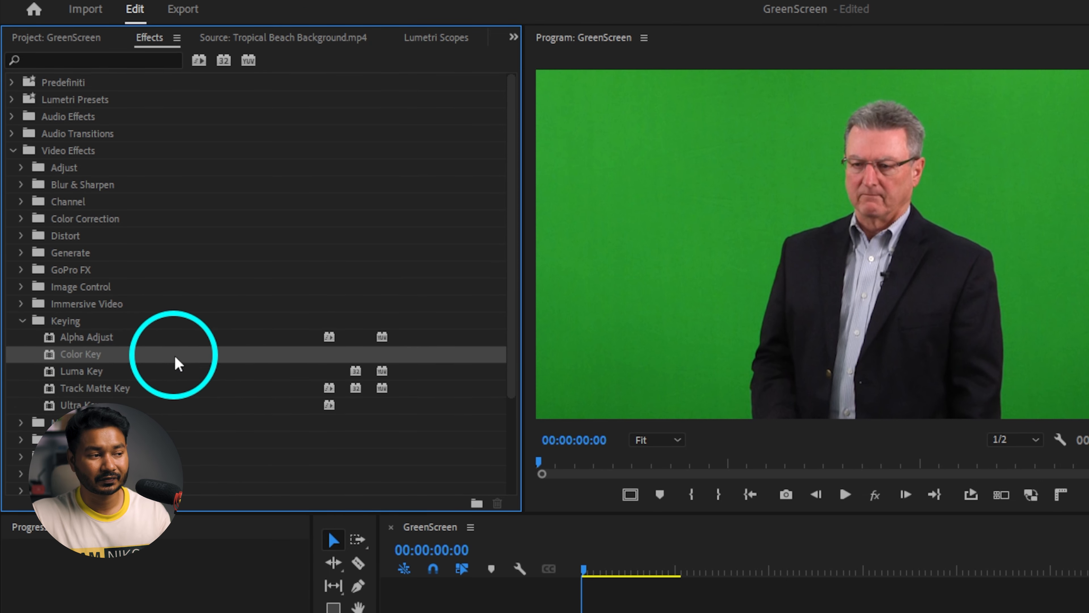
{"action": "left_click", "coordinate": [87, 405]}
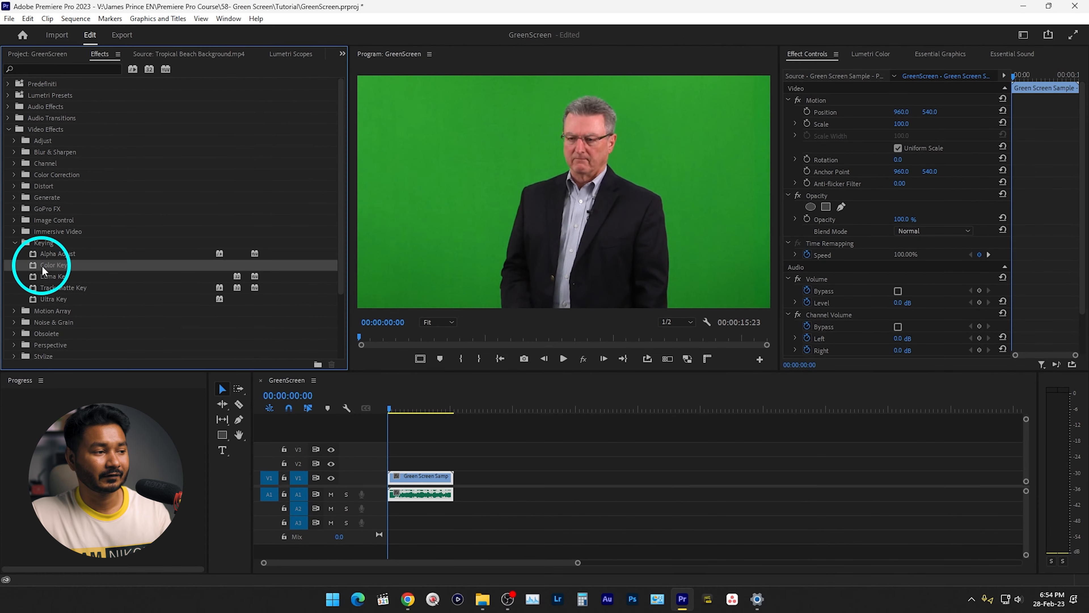
{"action": "left_click_drag", "start_coordinate": [65, 335], "coordinate": [637, 612]}
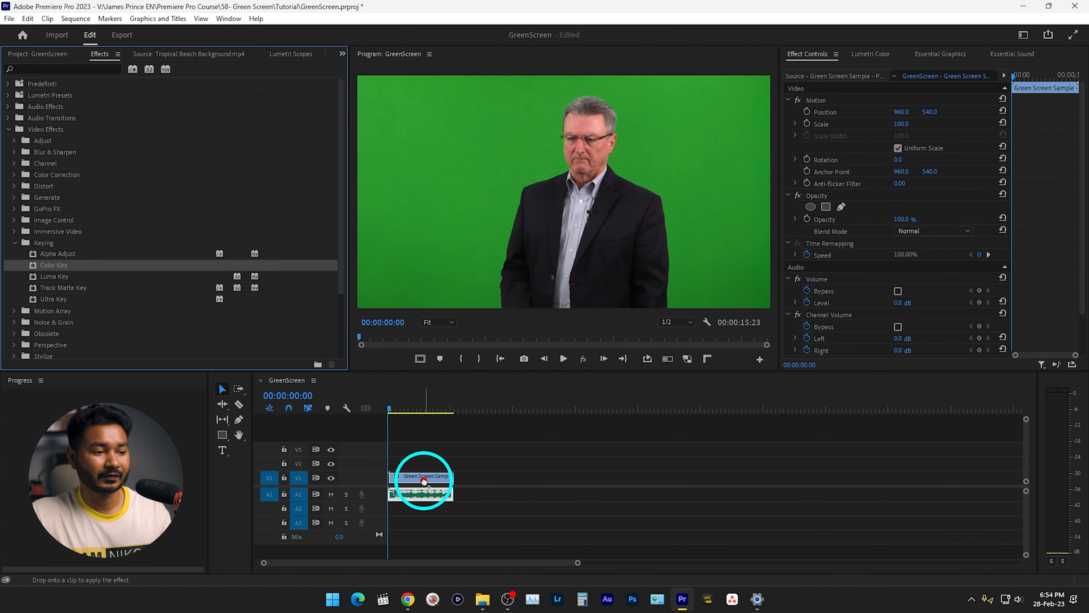
{"action": "left_click_drag", "start_coordinate": [424, 482], "coordinate": [424, 482]}
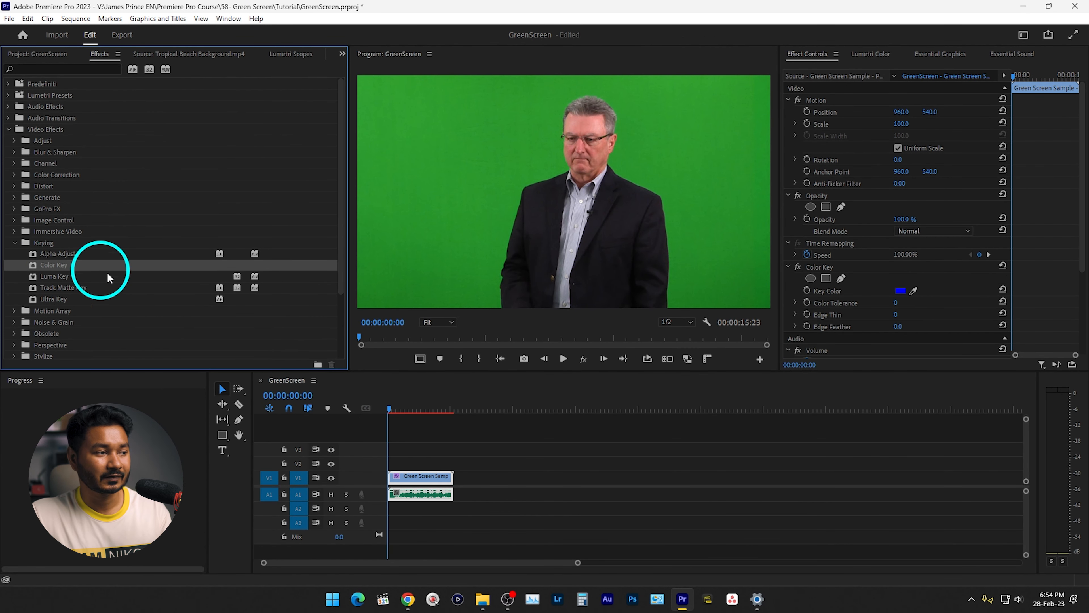
Show the Effect Controls for the green screen clip and select its Color Key effect
{"action": "left_click", "coordinate": [817, 54]}
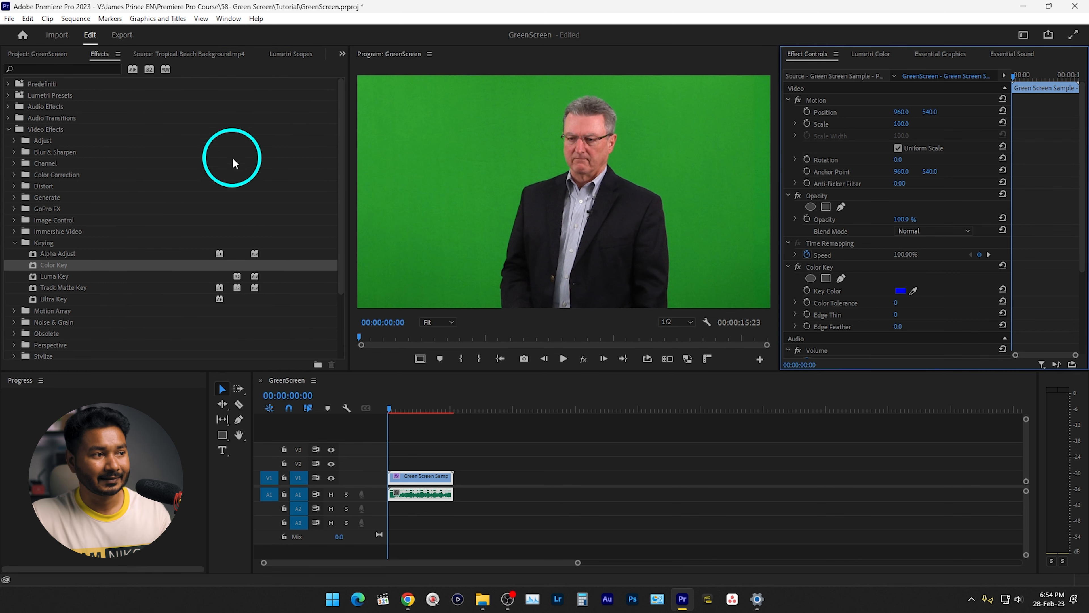
{"action": "left_click", "coordinate": [226, 19]}
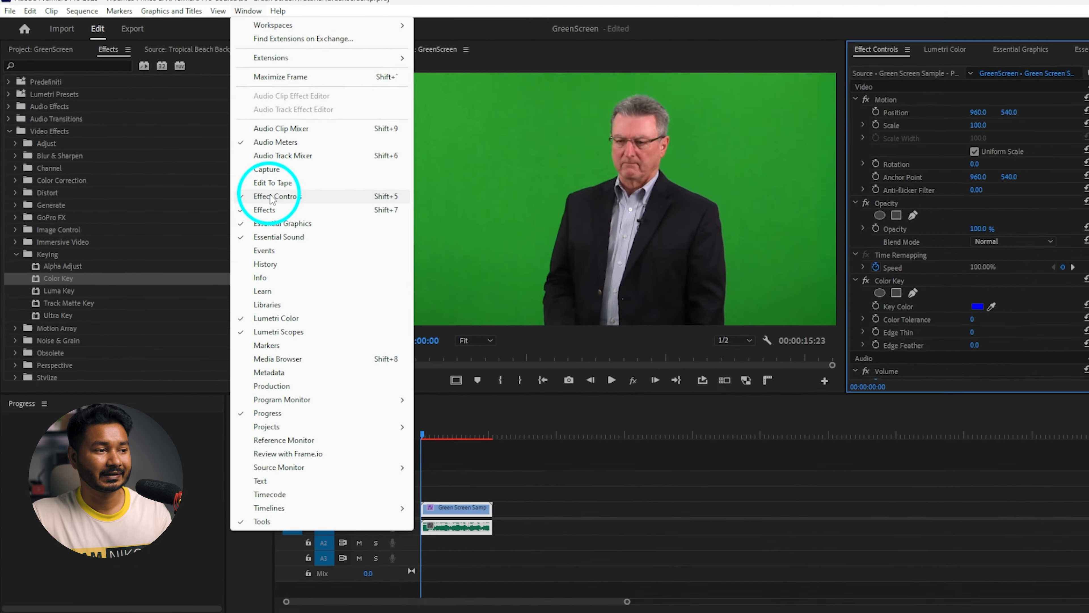
{"action": "left_click", "coordinate": [271, 197]}
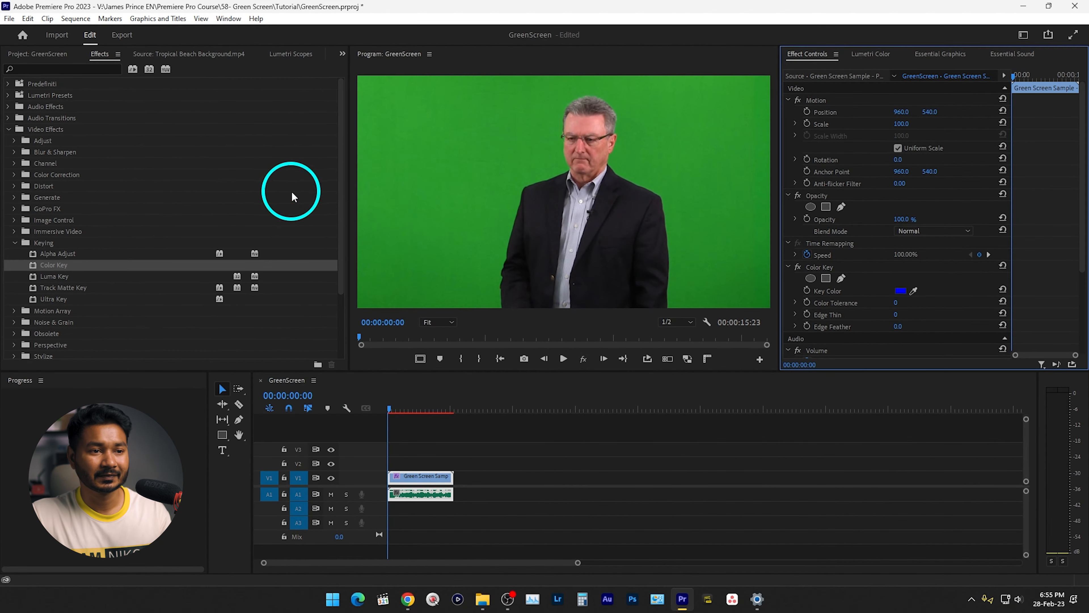
{"action": "scroll", "coordinate": [863, 200], "scroll_direction": "down", "scroll_amount": 3}
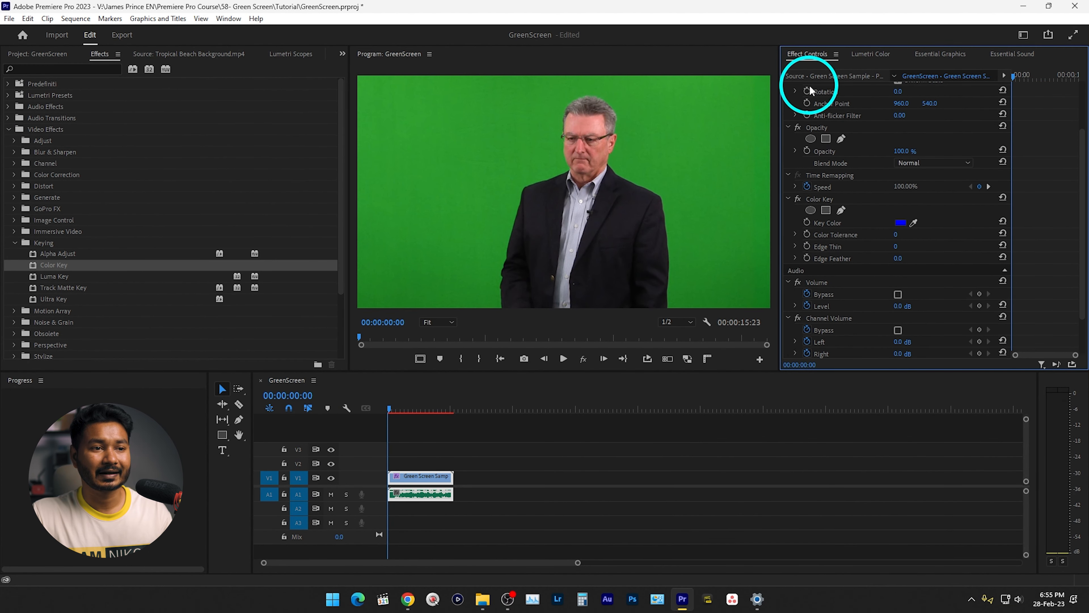
{"action": "left_click", "coordinate": [827, 201]}
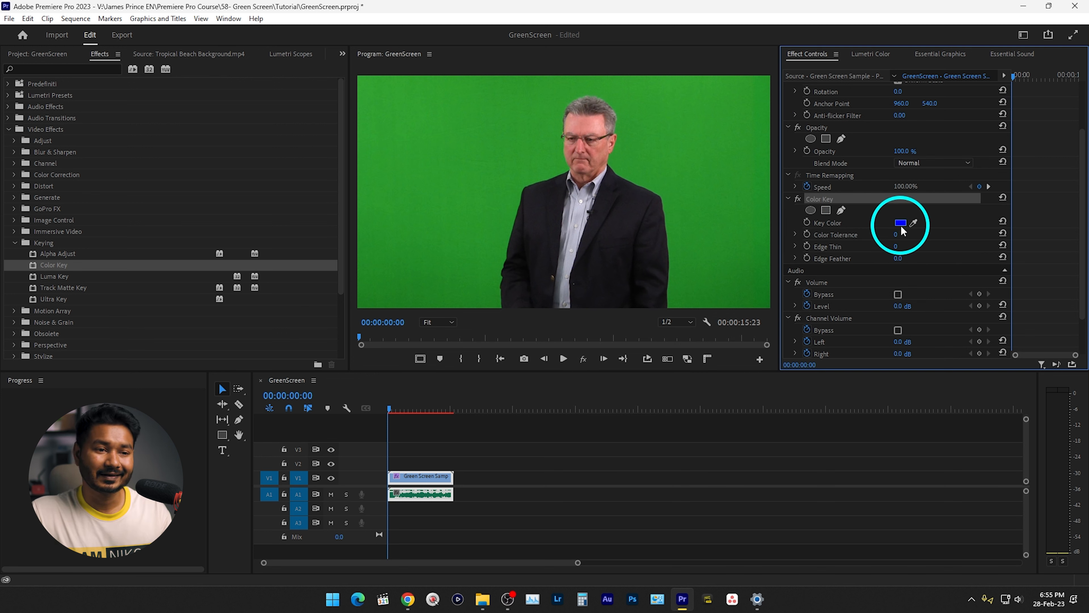
Save the project and sample the green backdrop beside the man's head as the Color Key's key color
{"action": "key", "text": "ctrl+s"}
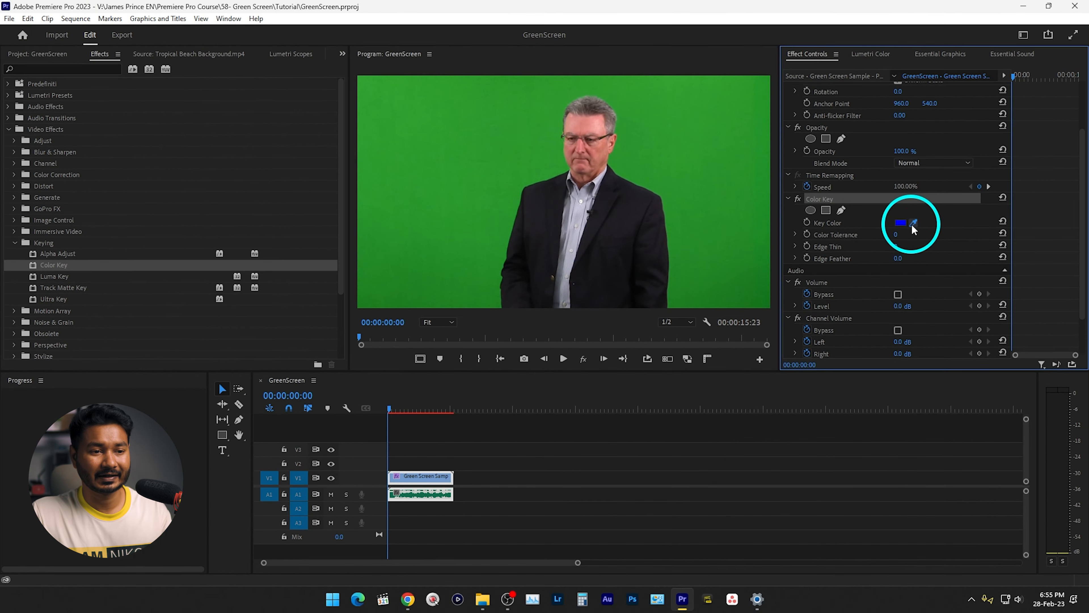
{"action": "left_click", "coordinate": [913, 224]}
{"action": "left_click", "coordinate": [689, 138]}
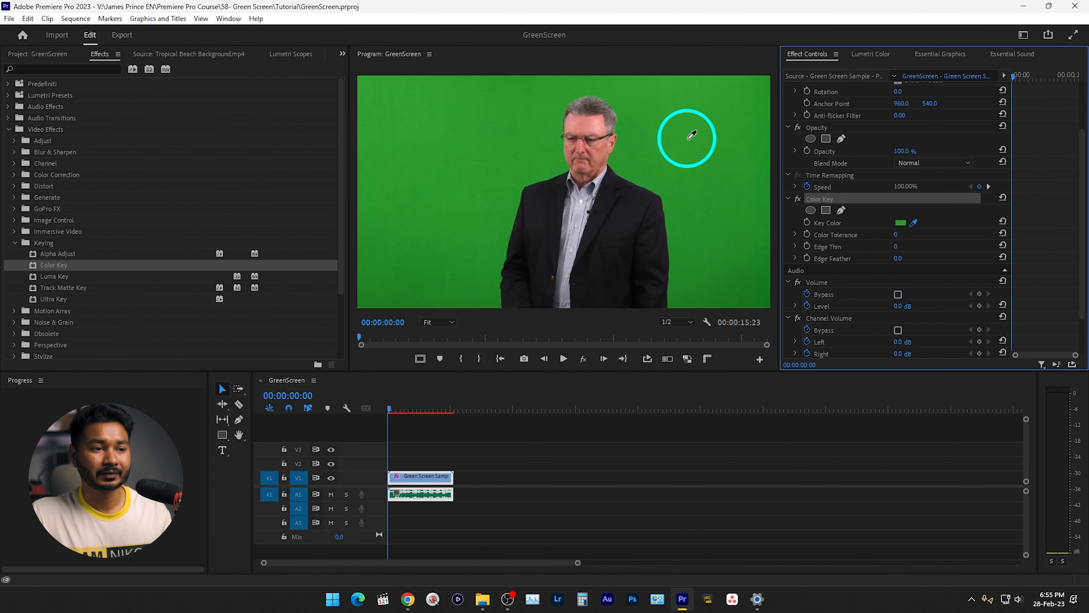
{"action": "left_click", "coordinate": [692, 135]}
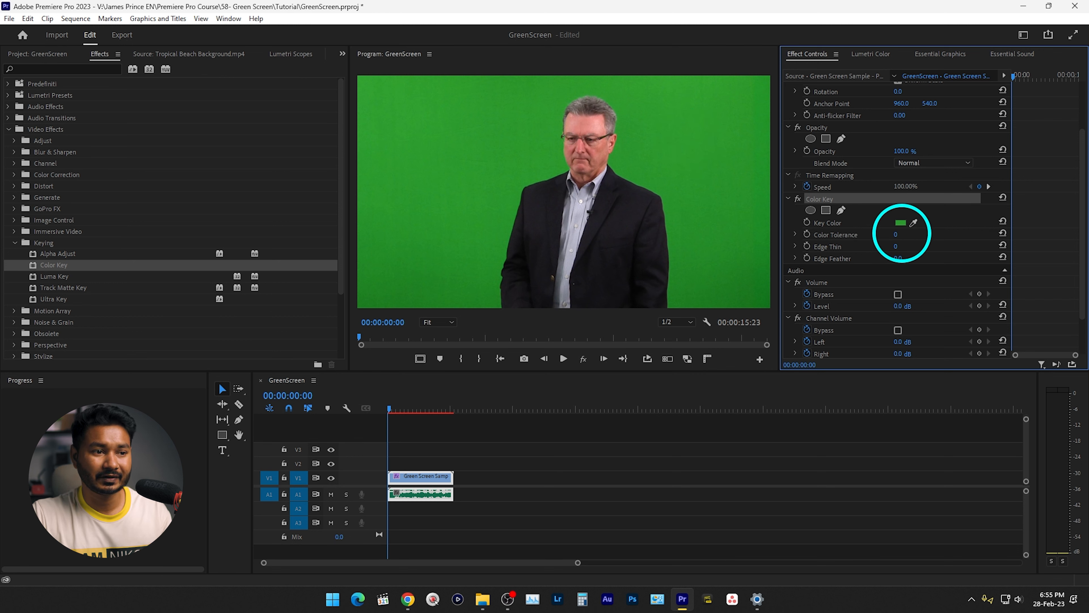
Set the Color Key's Color Tolerance to 50
{"action": "mouse_move", "coordinate": [913, 233]}
{"action": "left_mouse_down"}
{"action": "mouse_move", "coordinate": [932, 231]}
{"action": "mouse_move", "coordinate": [917, 231]}
{"action": "left_mouse_up"}
{"action": "left_click", "coordinate": [910, 231]}
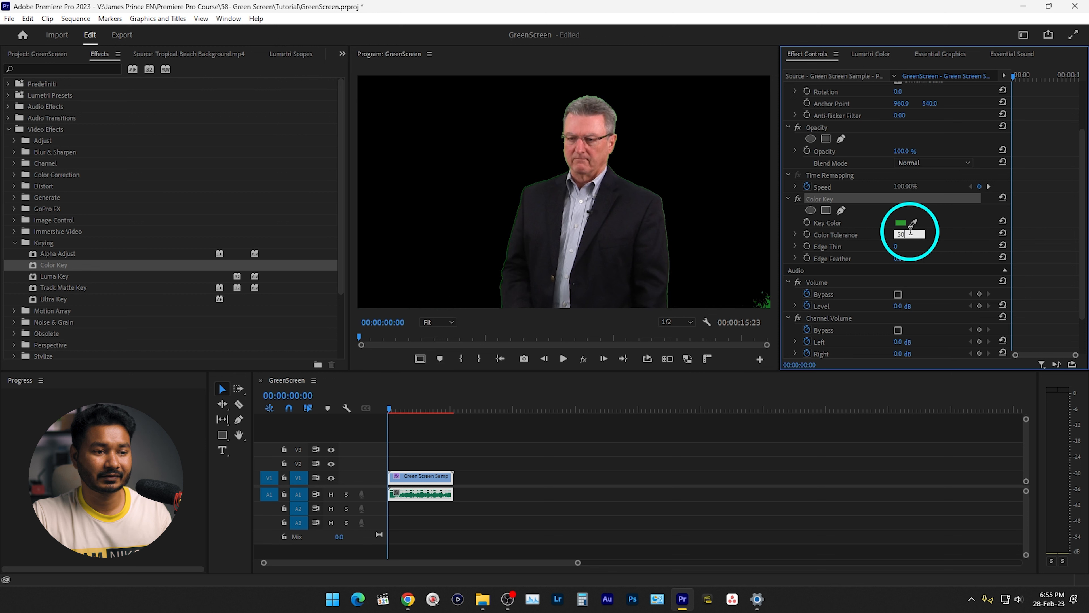
{"action": "left_click", "coordinate": [889, 255]}
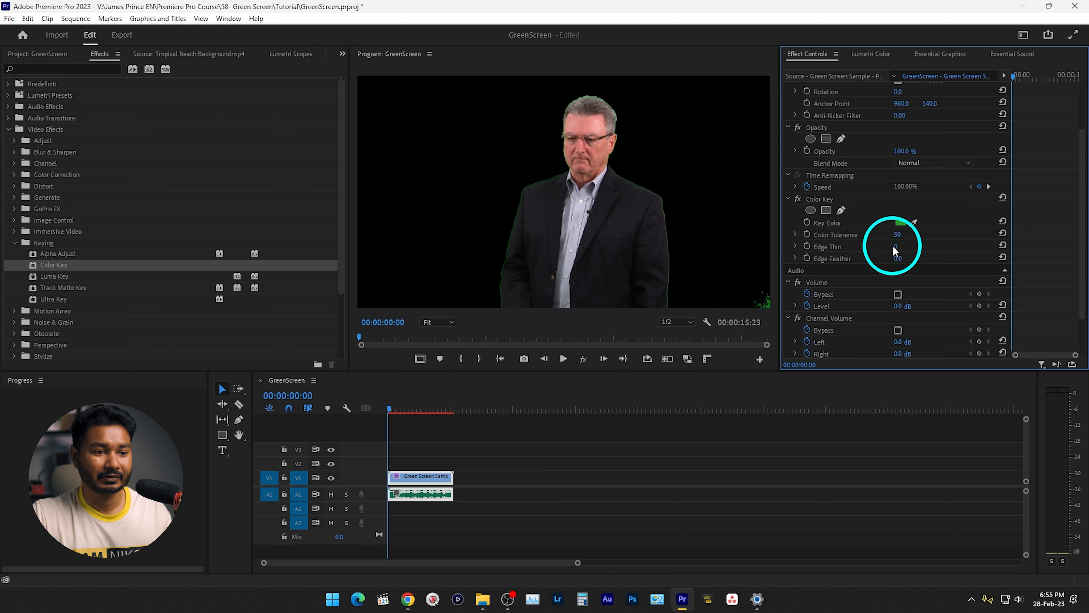
Set the Color Key's Edge Thin to 1 and its Color Tolerance to 77
{"action": "left_click_drag", "start_coordinate": [897, 246], "coordinate": [906, 246]}
{"action": "left_click", "coordinate": [905, 246]}
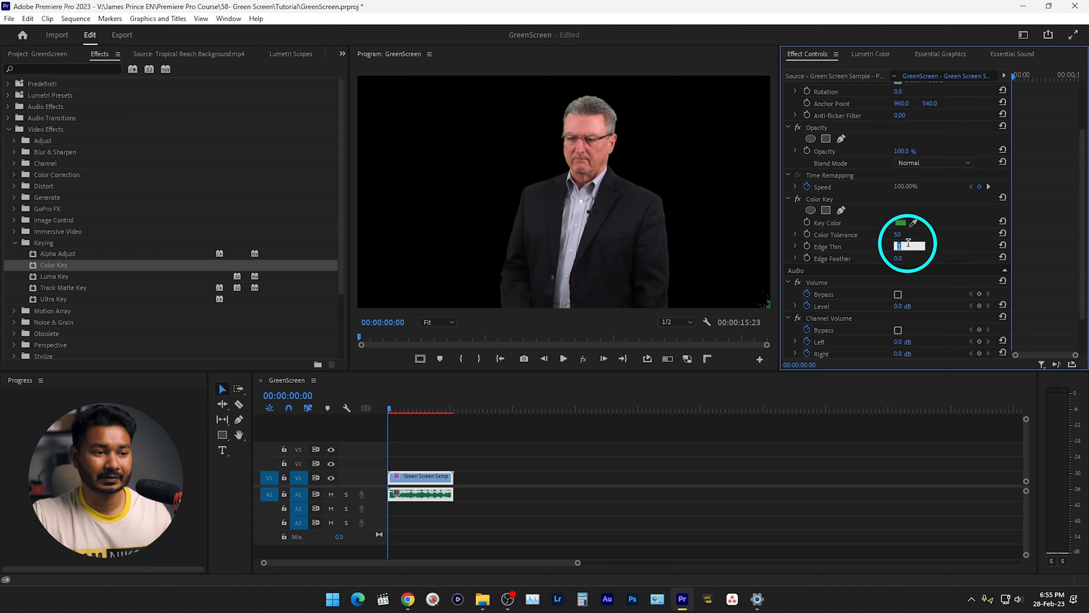
{"action": "left_click_drag", "start_coordinate": [900, 235], "coordinate": [920, 234]}
{"action": "left_click", "coordinate": [843, 255]}
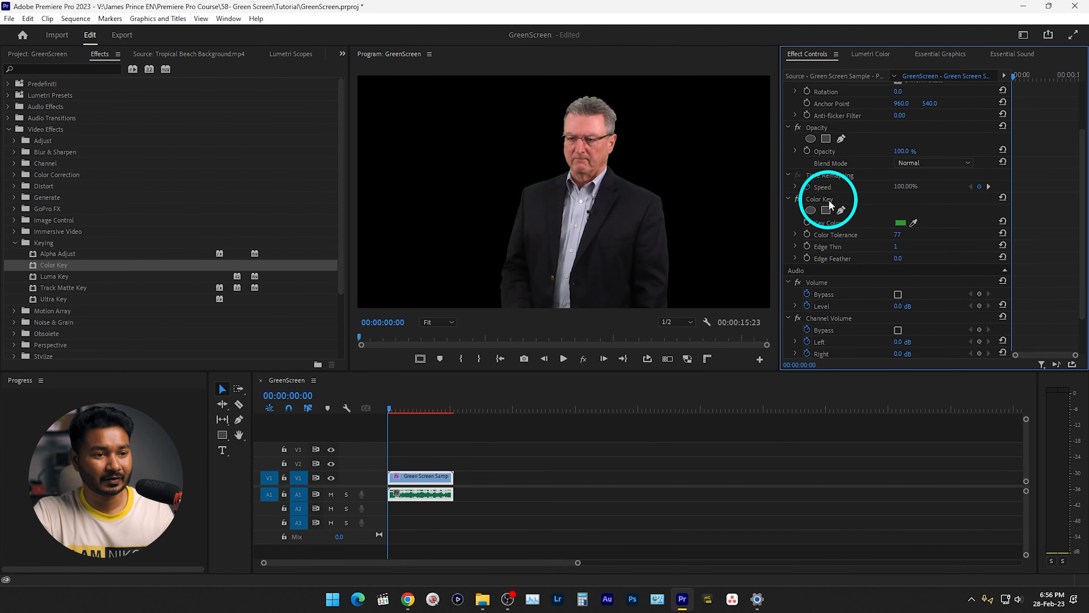
Replace the Color Key effect on the Green Screen Sample clip with the Ultra Key effect from the Keying effects
{"action": "left_click", "coordinate": [830, 205]}
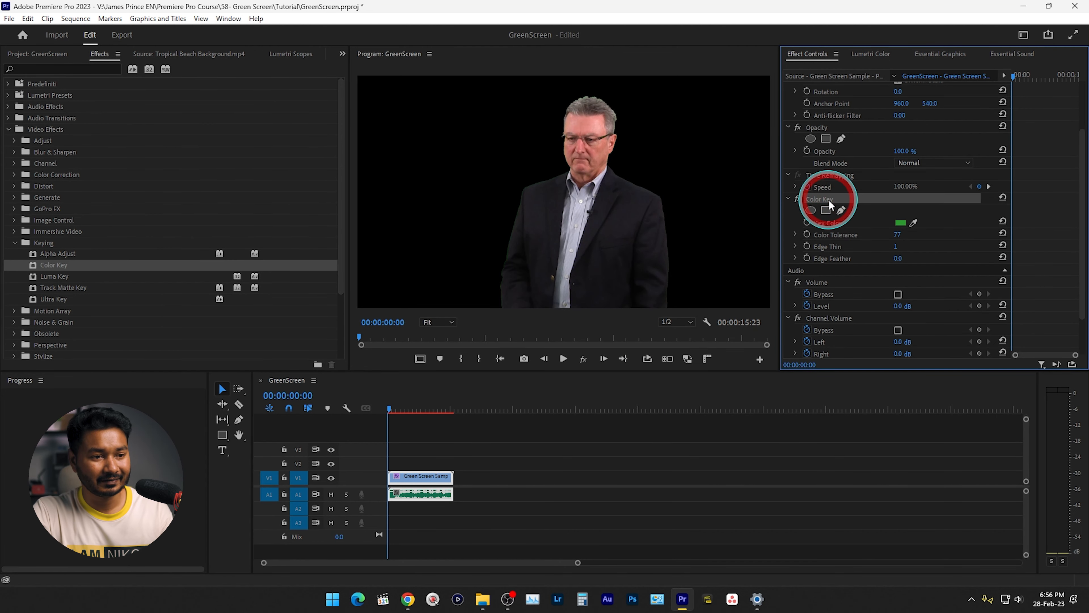
{"action": "key", "text": "Delete"}
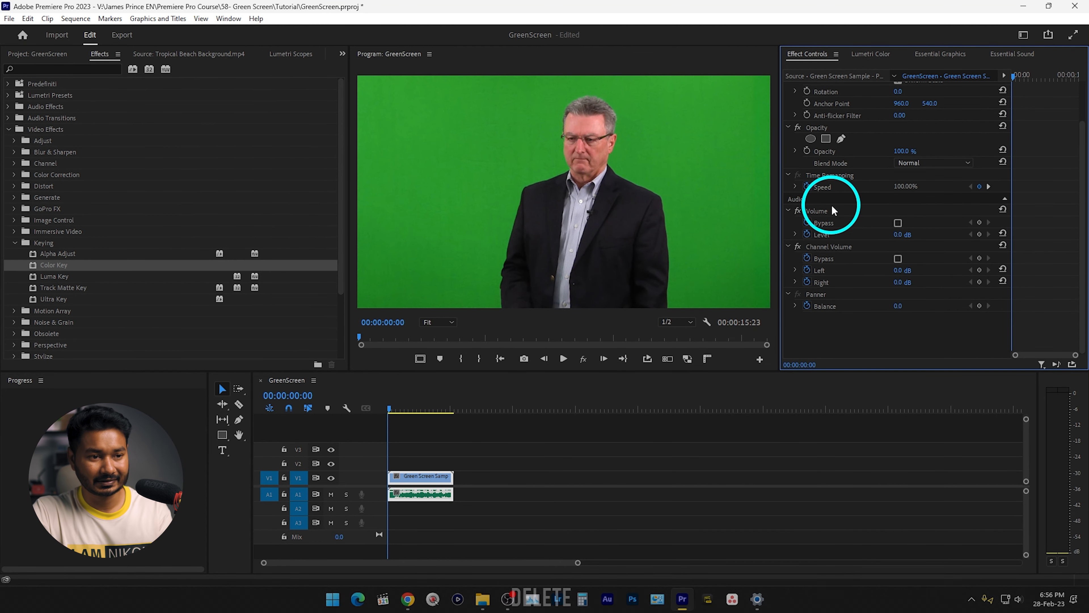
{"action": "left_click", "coordinate": [53, 300]}
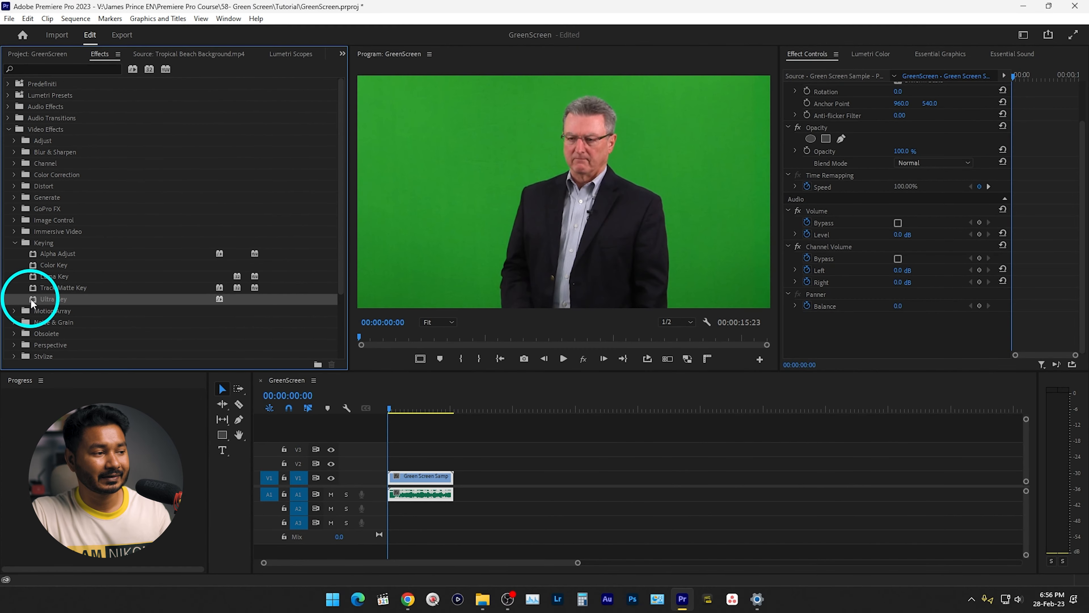
{"action": "left_click_drag", "start_coordinate": [72, 385], "coordinate": [487, 592]}
{"action": "left_click_drag", "start_coordinate": [325, 435], "coordinate": [425, 479]}
Sample the green backdrop beside the man as the key color of the clip's Ultra Key effect
{"action": "left_click", "coordinate": [818, 54]}
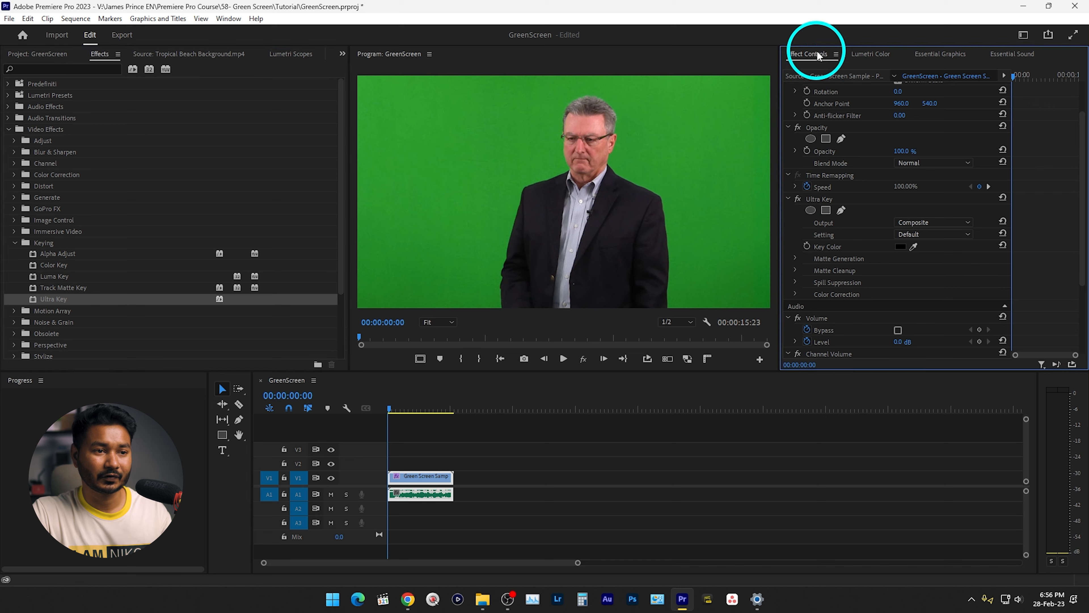
{"action": "scroll", "coordinate": [800, 195], "scroll_direction": "down", "scroll_amount": 2}
{"action": "left_click", "coordinate": [820, 166]}
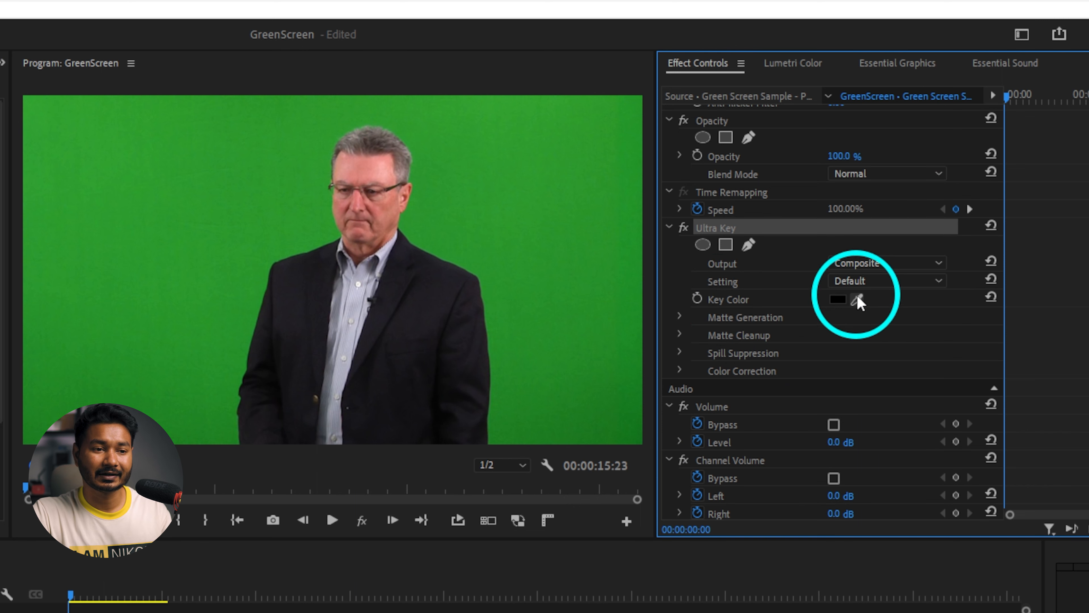
{"action": "left_click", "coordinate": [858, 302]}
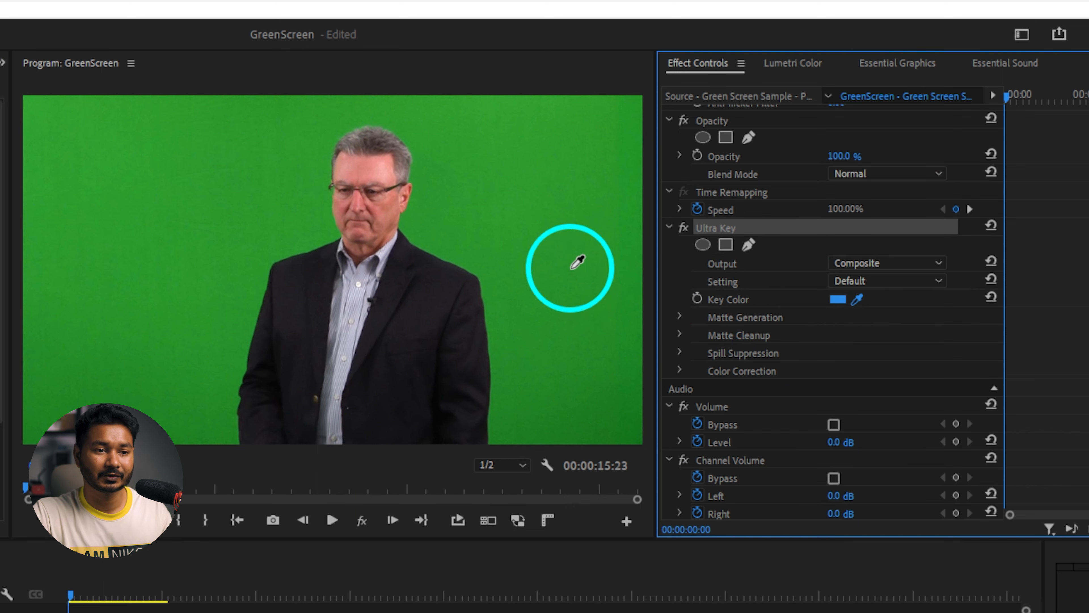
{"action": "left_click", "coordinate": [558, 241]}
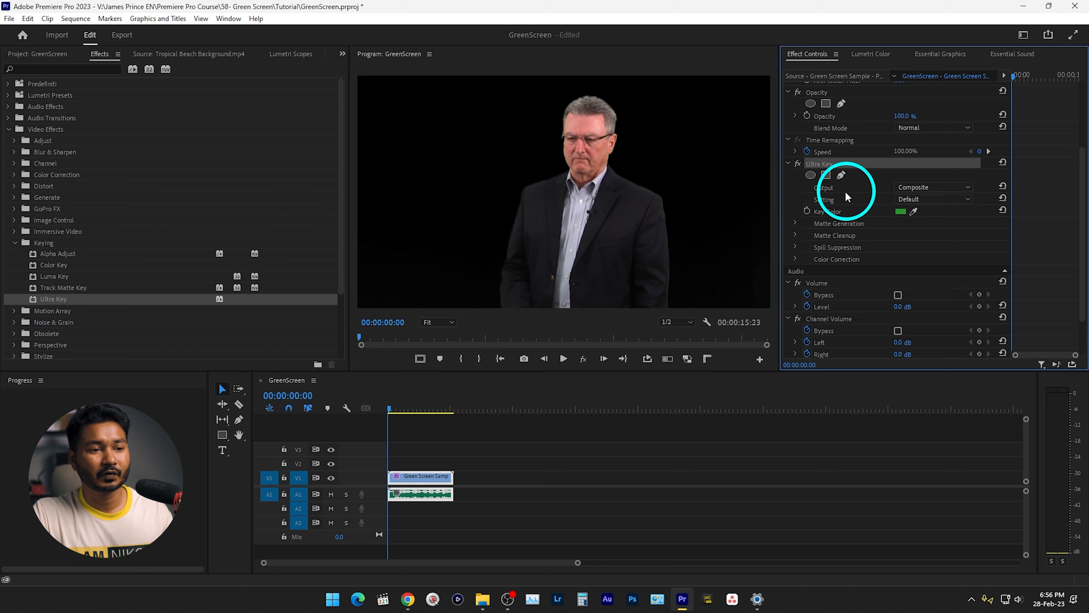
Set the Ultra Key output to Alpha Channel and expand its Matte Generation settings
{"action": "left_click", "coordinate": [914, 187]}
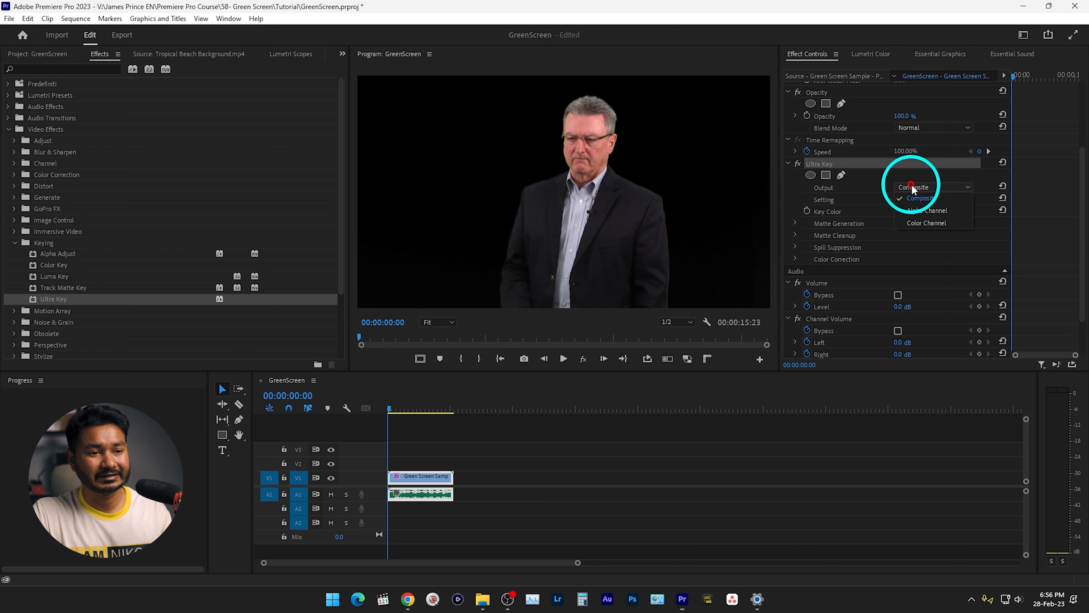
{"action": "left_click", "coordinate": [953, 210]}
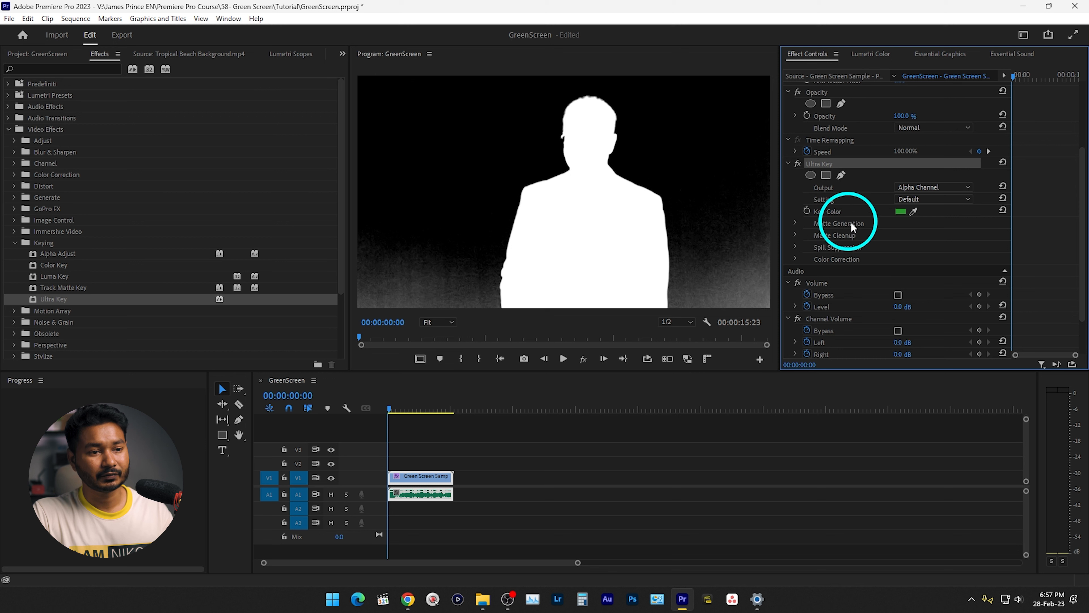
{"action": "left_click", "coordinate": [796, 223]}
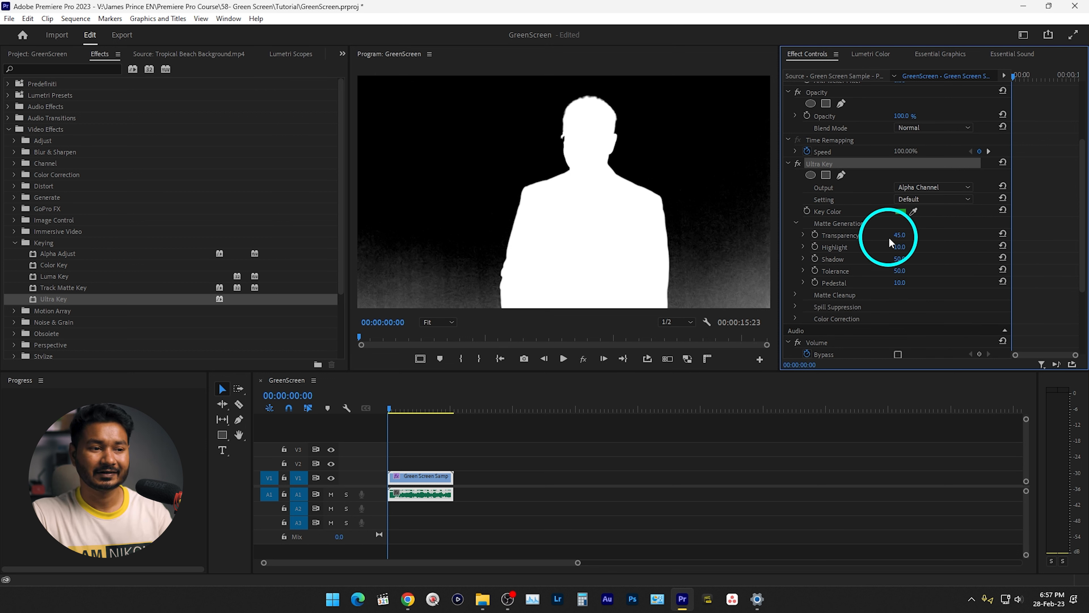